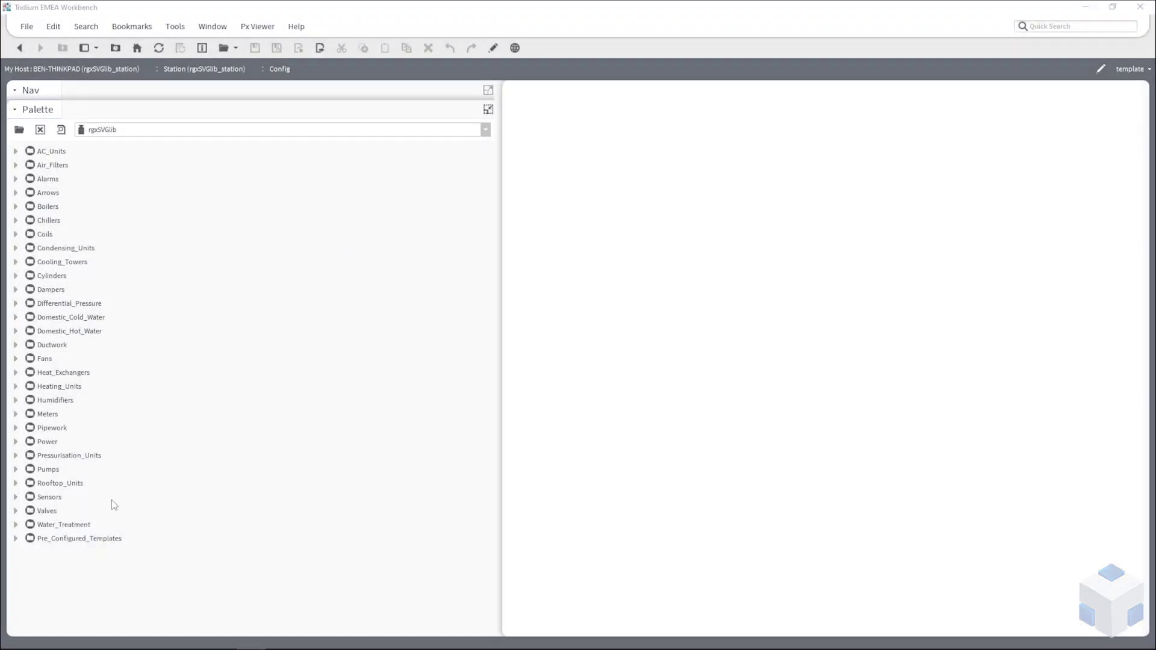
# Step: Expand Water_Treatment and preview its assets one by one, starting from the first
pyautogui.click(16, 525)
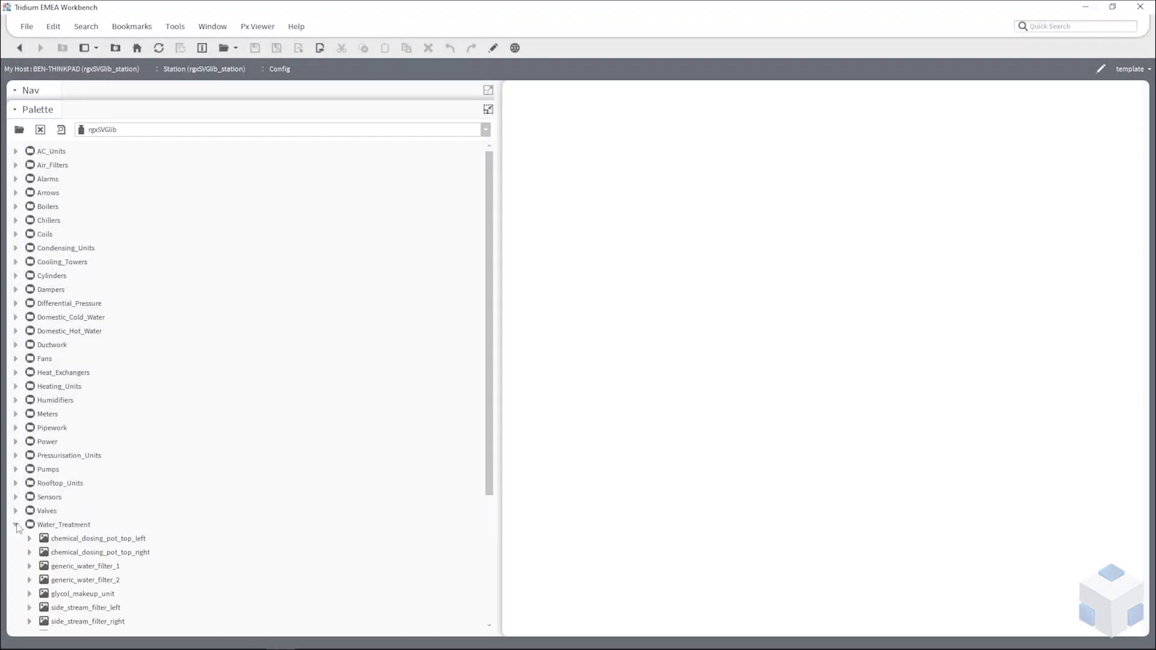
pyautogui.click(60, 128)
pyautogui.scroll(-8, 102, 217)
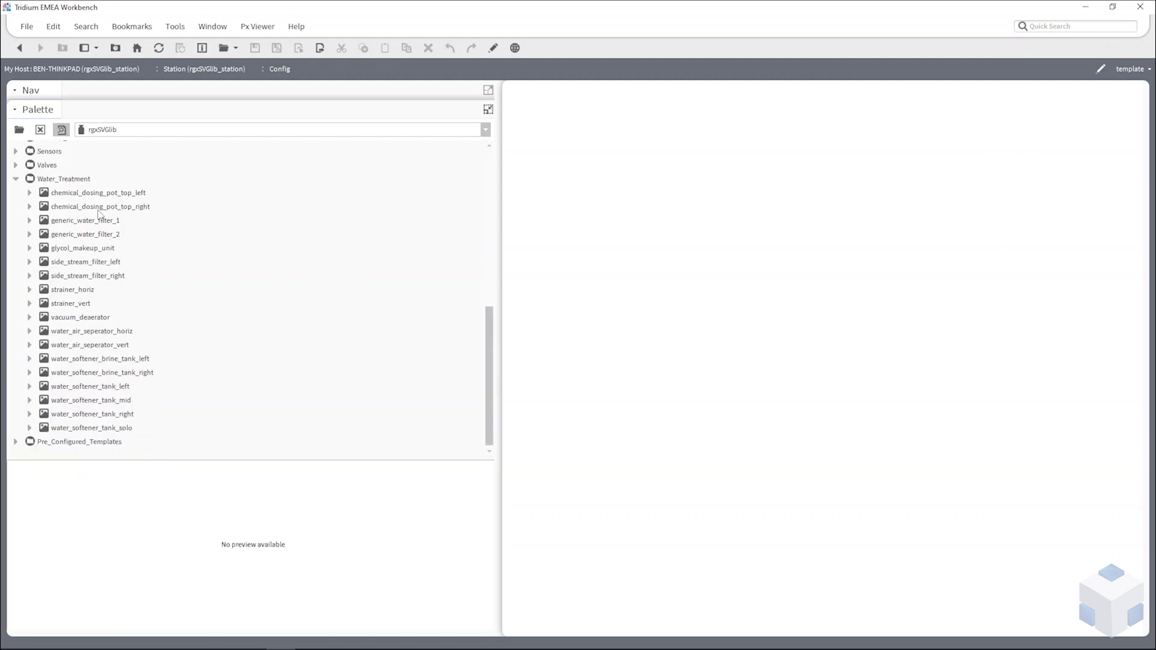
pyautogui.click(94, 197)
pyautogui.press('Down')
pyautogui.press('Down')
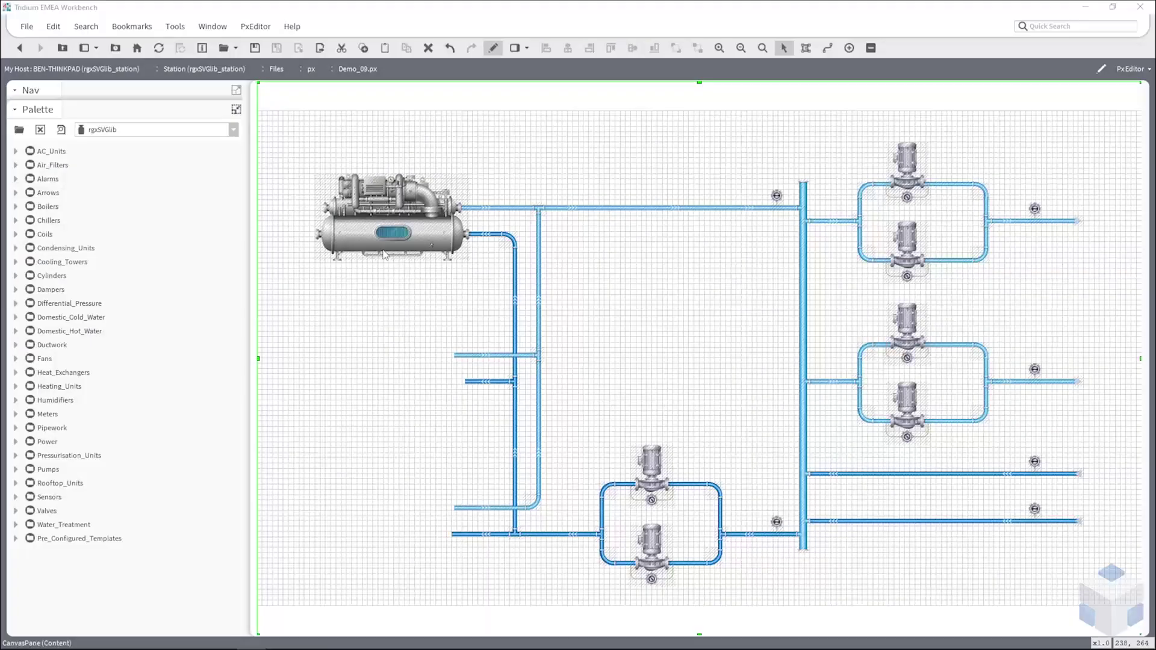
# Step: Drop another chiller onto the pipework below the first, then view the live page
pyautogui.moveTo(385, 257); pyautogui.dragTo(374, 537)
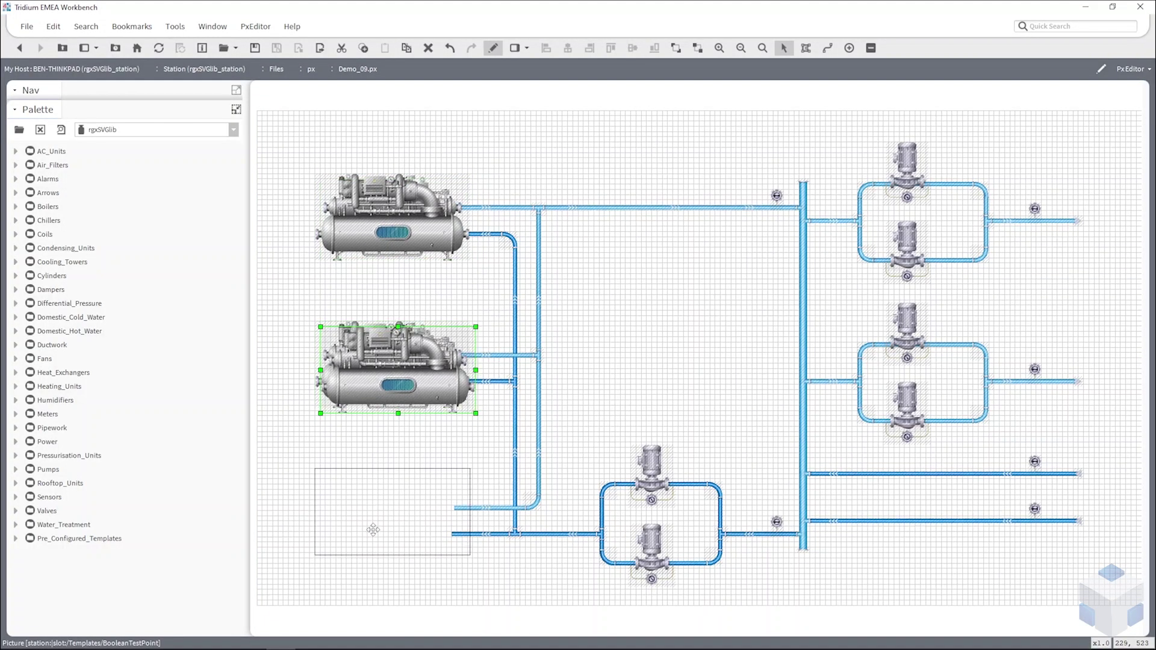
pyautogui.click(494, 48)
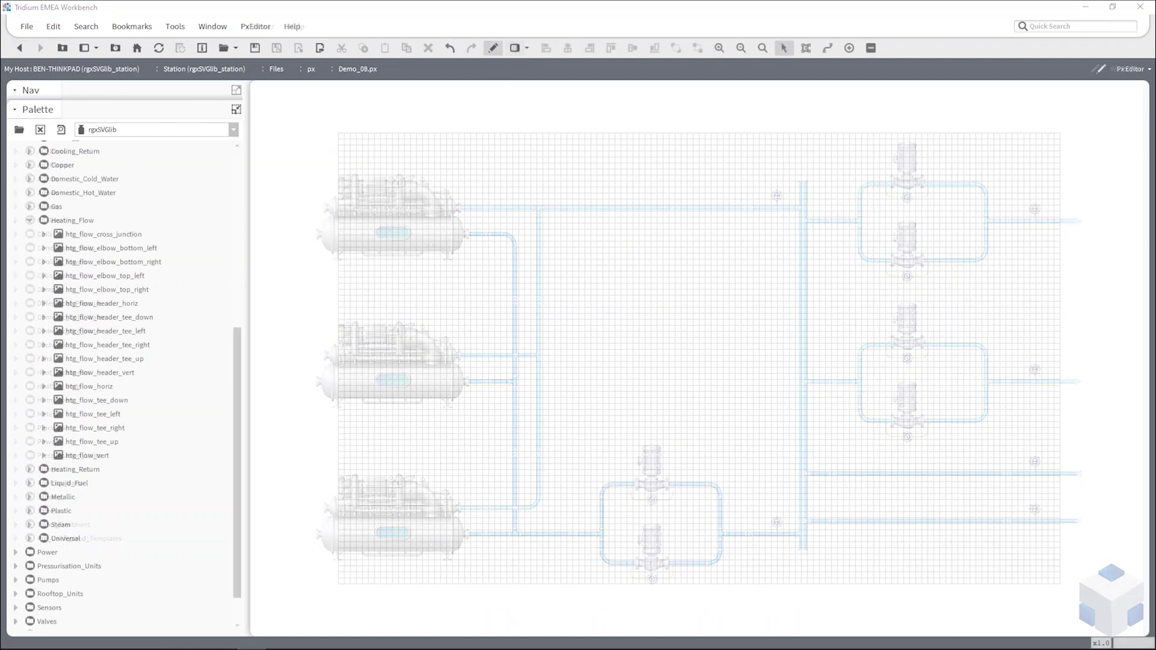
# Step: Build a pipe cross from htg_flow_vert, htg_flow_horiz and the cross junction, then preview it
pyautogui.click(102, 456)
pyautogui.keyDown('ctrl'); pyautogui.click(95, 389); pyautogui.keyUp('ctrl')
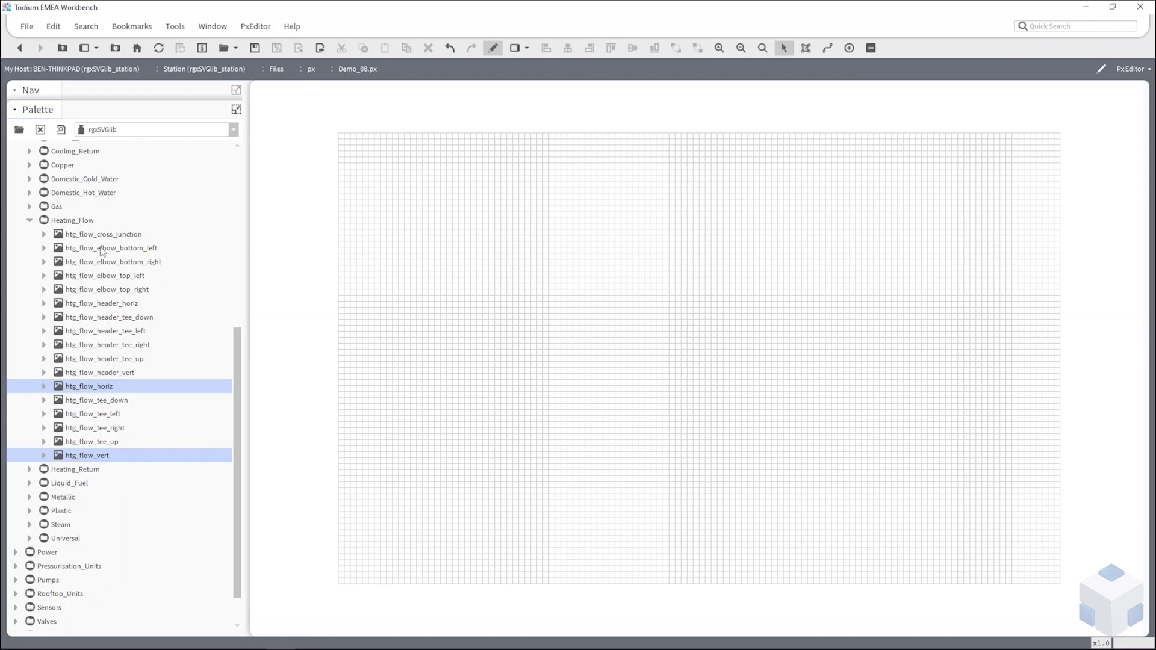
pyautogui.moveTo(104, 235)
pyautogui.mouseDown()
pyautogui.moveTo(463, 316)
pyautogui.moveTo(666, 246)
pyautogui.moveTo(669, 493)
pyautogui.mouseUp()
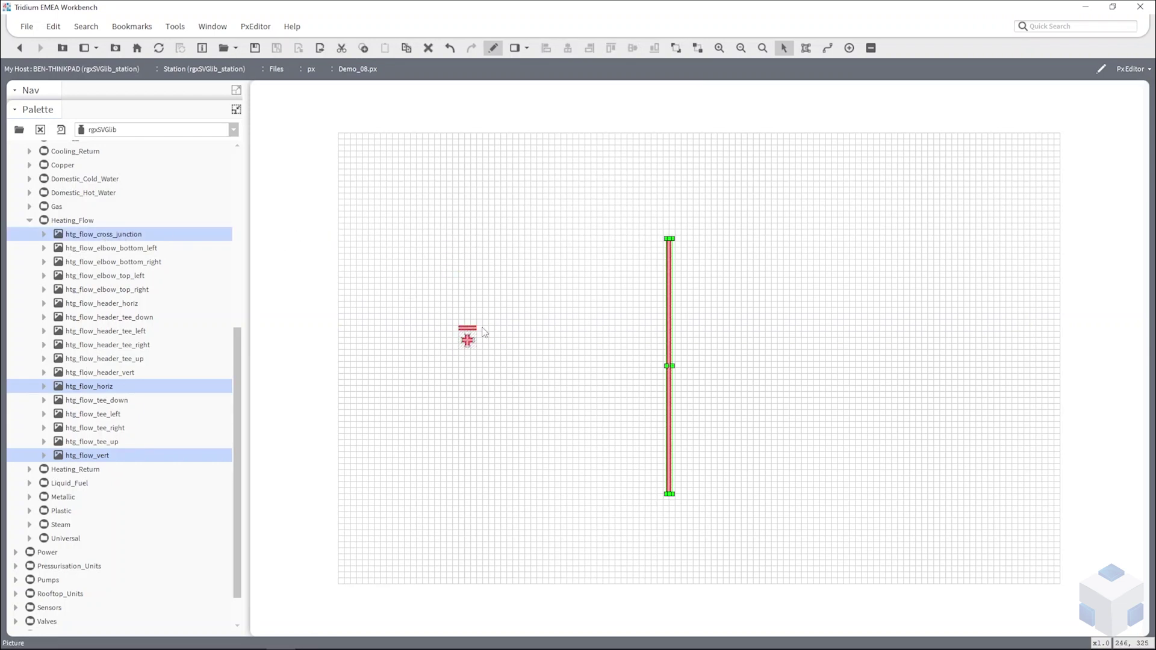
pyautogui.click(467, 329)
pyautogui.moveTo(467, 329)
pyautogui.mouseDown()
pyautogui.moveTo(503, 361)
pyautogui.moveTo(834, 361)
pyautogui.mouseUp()
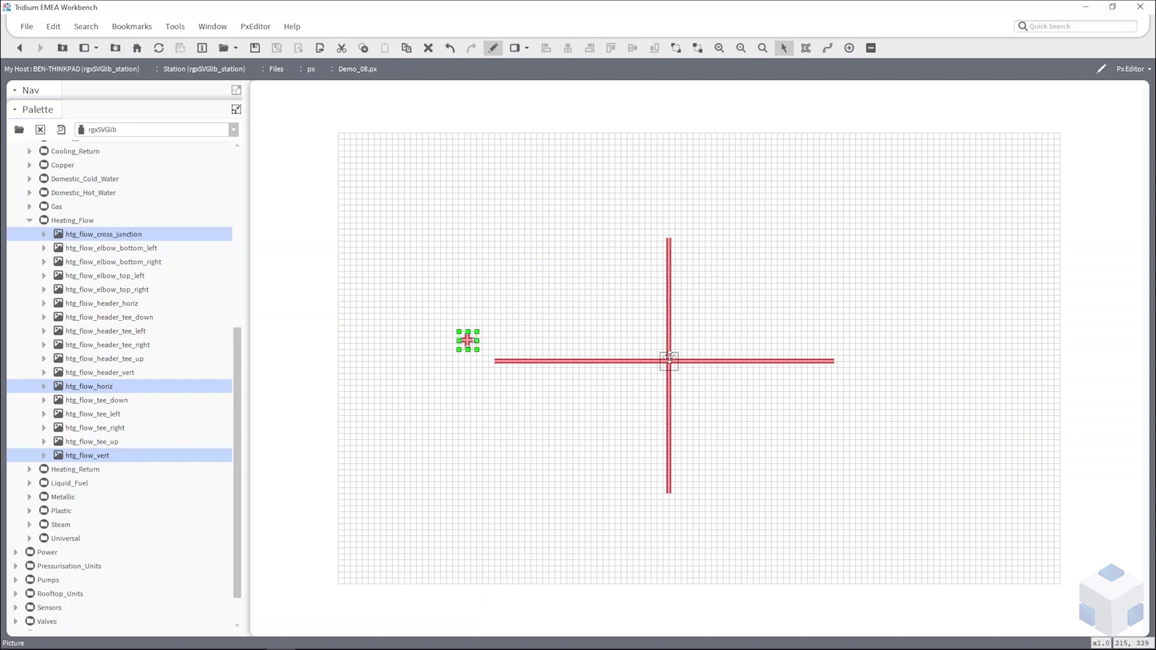
pyautogui.moveTo(467, 341); pyautogui.dragTo(668, 361)
pyautogui.click(491, 48)
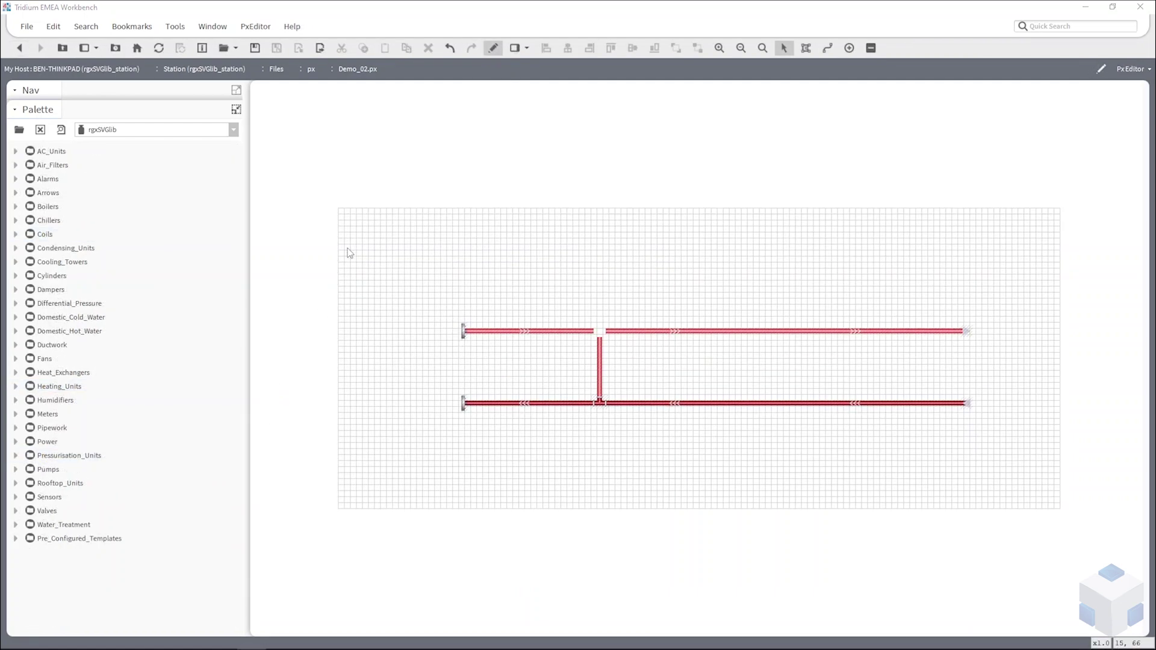
# Step: Paste the equipment and place the boiler, valve, pump and sensor on Demo_02's pipes
pyautogui.rightClick(356, 228)
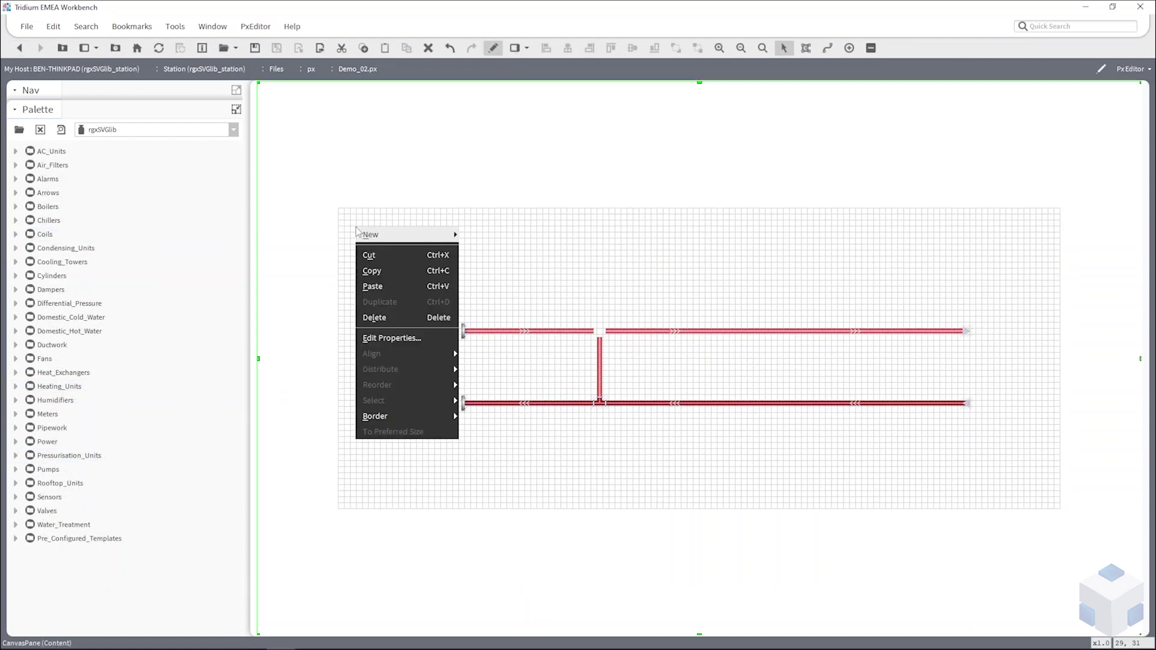
pyautogui.click(379, 285)
pyautogui.moveTo(405, 275); pyautogui.dragTo(459, 345)
pyautogui.moveTo(594, 246); pyautogui.dragTo(602, 331)
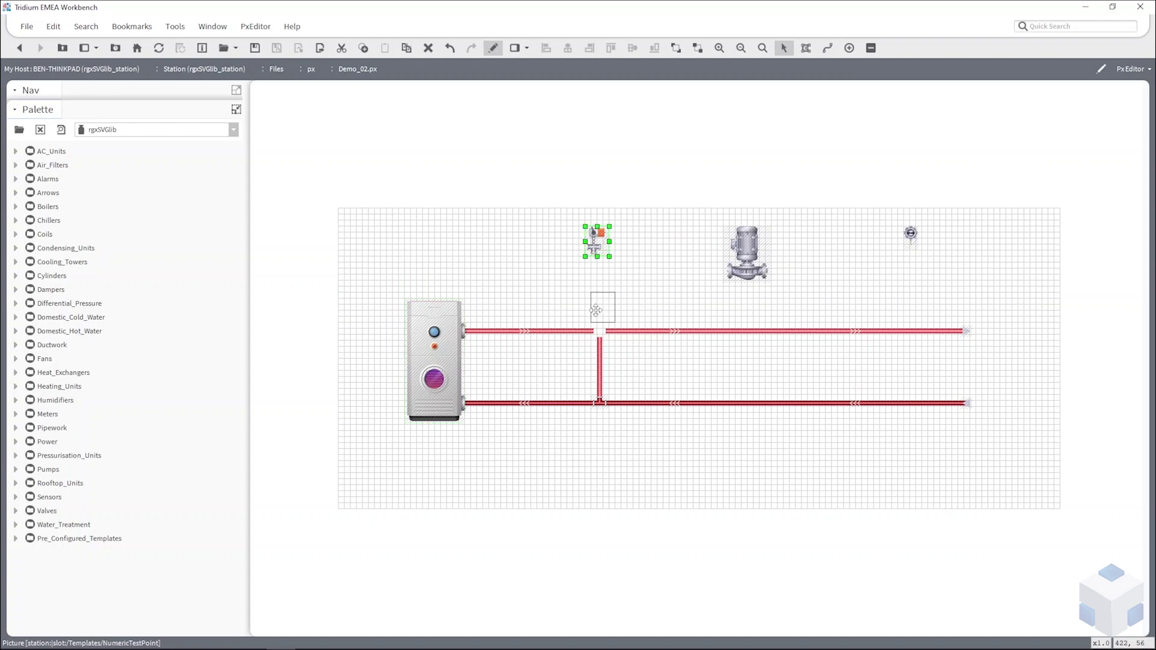
pyautogui.moveTo(738, 248); pyautogui.dragTo(750, 307)
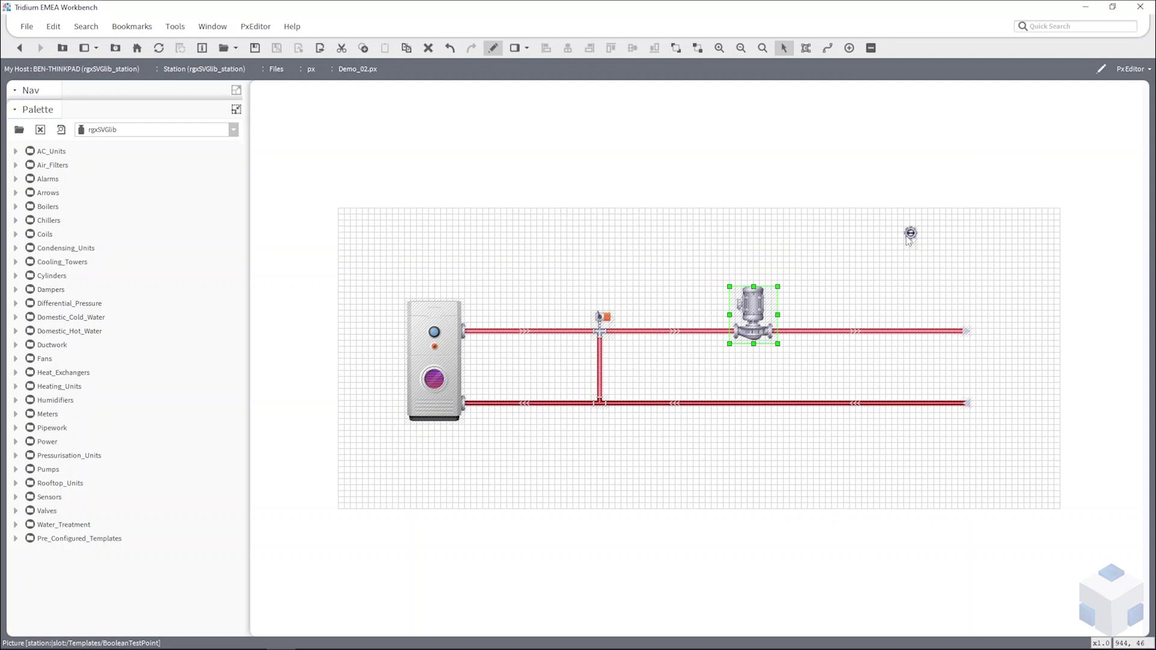
pyautogui.moveTo(909, 237); pyautogui.dragTo(912, 324)
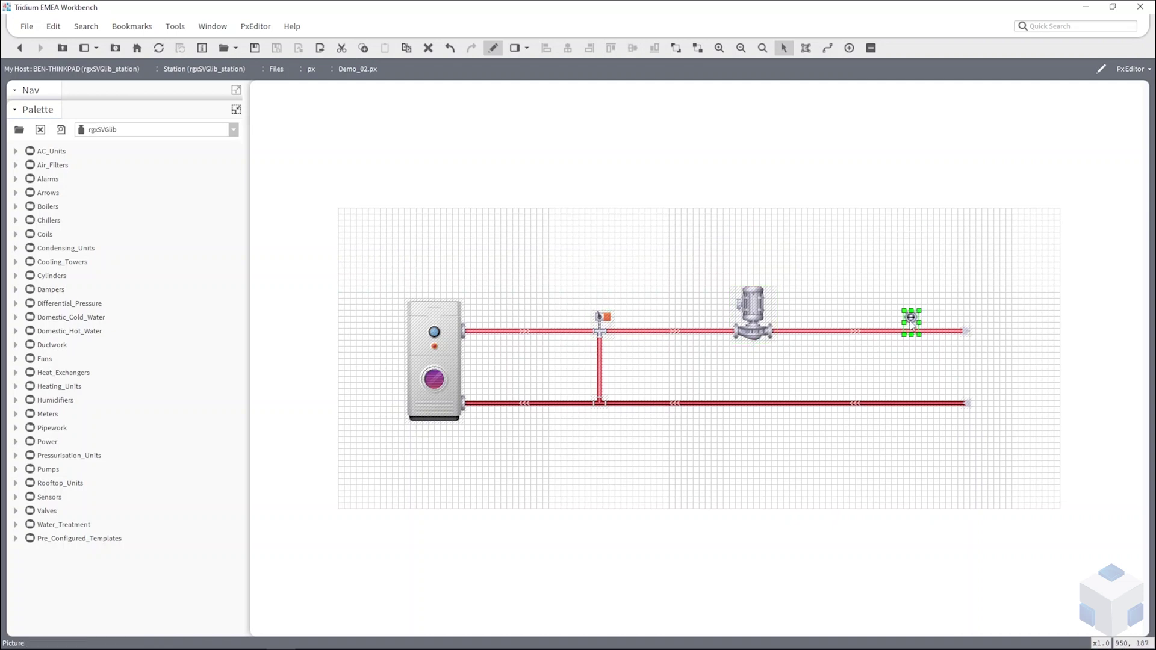
pyautogui.click(605, 235)
pyautogui.click(494, 54)
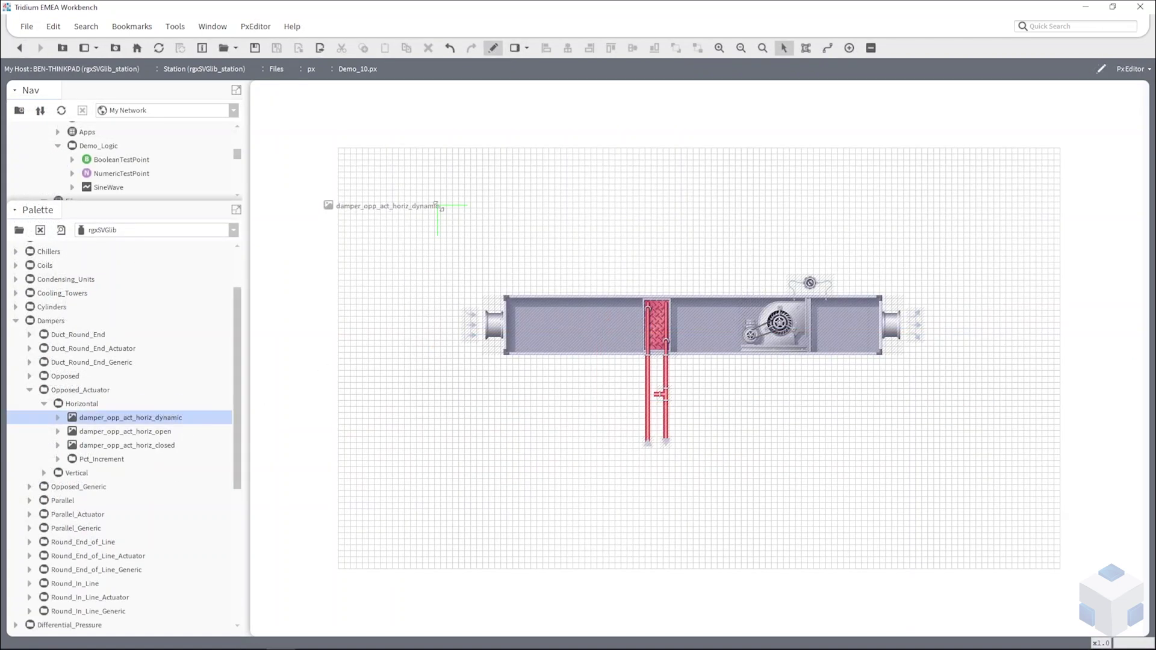
# Step: Add a horizontal damper bound to NumericTestPoint and move it into the duct
pyautogui.moveTo(130, 417); pyautogui.dragTo(438, 206)
pyautogui.rightClick(134, 178)
pyautogui.click(181, 292)
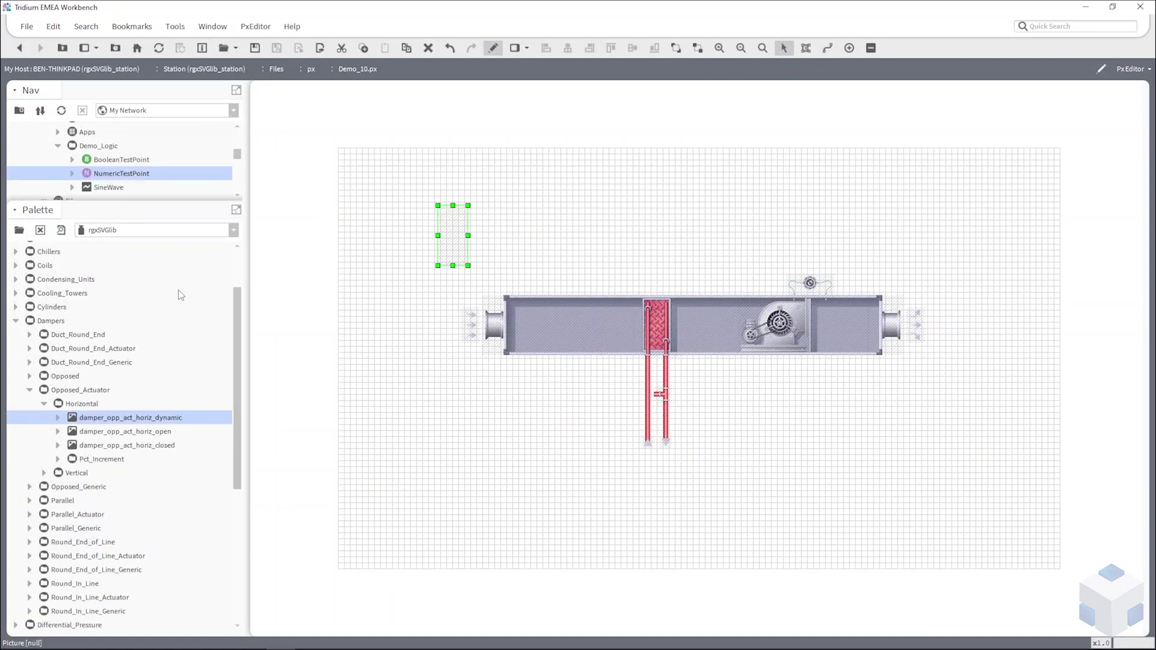
pyautogui.doubleClick(452, 232)
pyautogui.click(720, 382)
pyautogui.write('station:|slot:/Demo_Logic/NumericTestPoint')
pyautogui.click(557, 351)
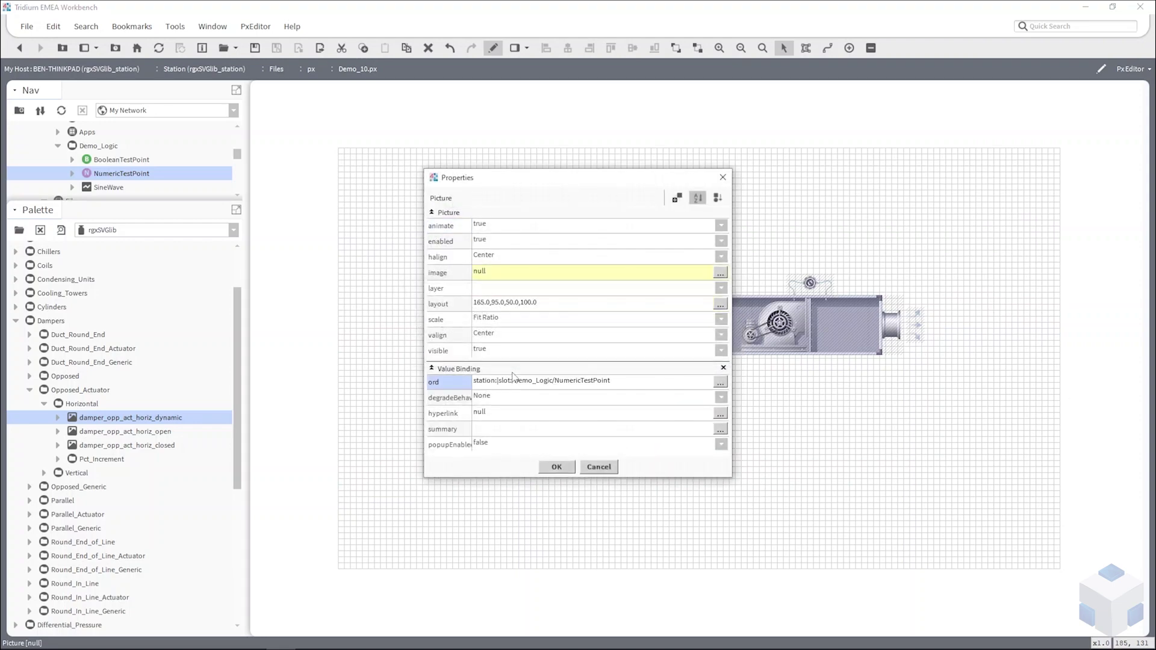
pyautogui.click(557, 467)
pyautogui.moveTo(465, 236); pyautogui.dragTo(557, 328)
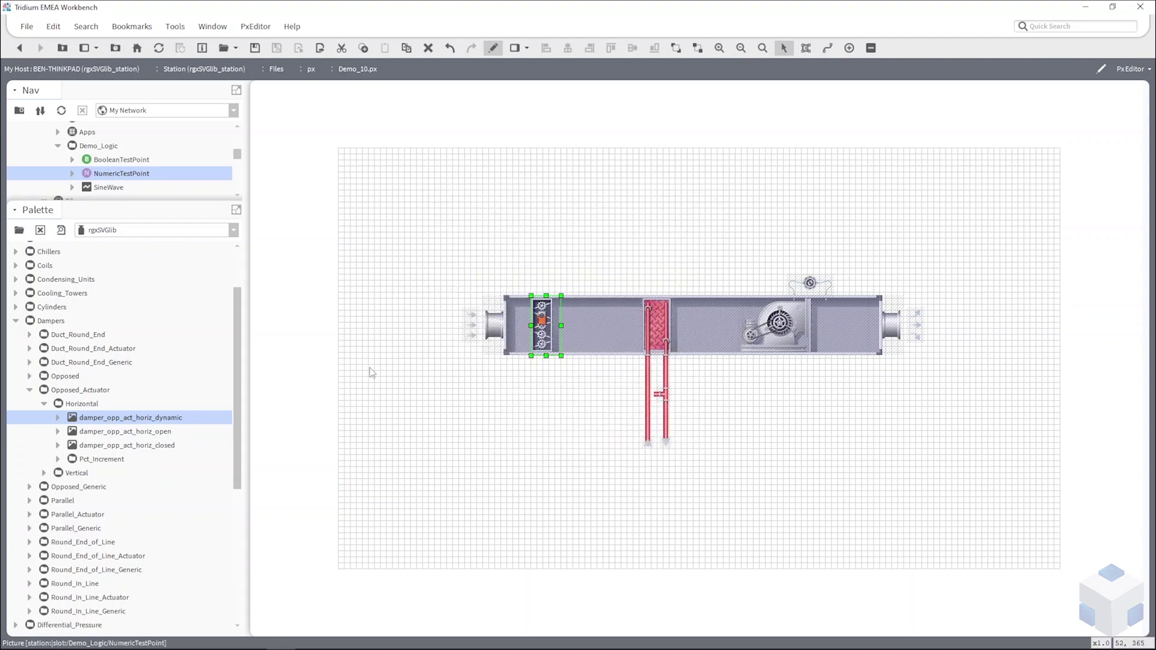
# Step: Add a valve widget bound to NumericTestPoint onto the pipe
pyautogui.moveTo(142, 191)
pyautogui.mouseDown()
pyautogui.moveTo(519, 422)
pyautogui.moveTo(644, 395)
pyautogui.mouseUp()
pyautogui.click(557, 634)
pyautogui.click(493, 48)
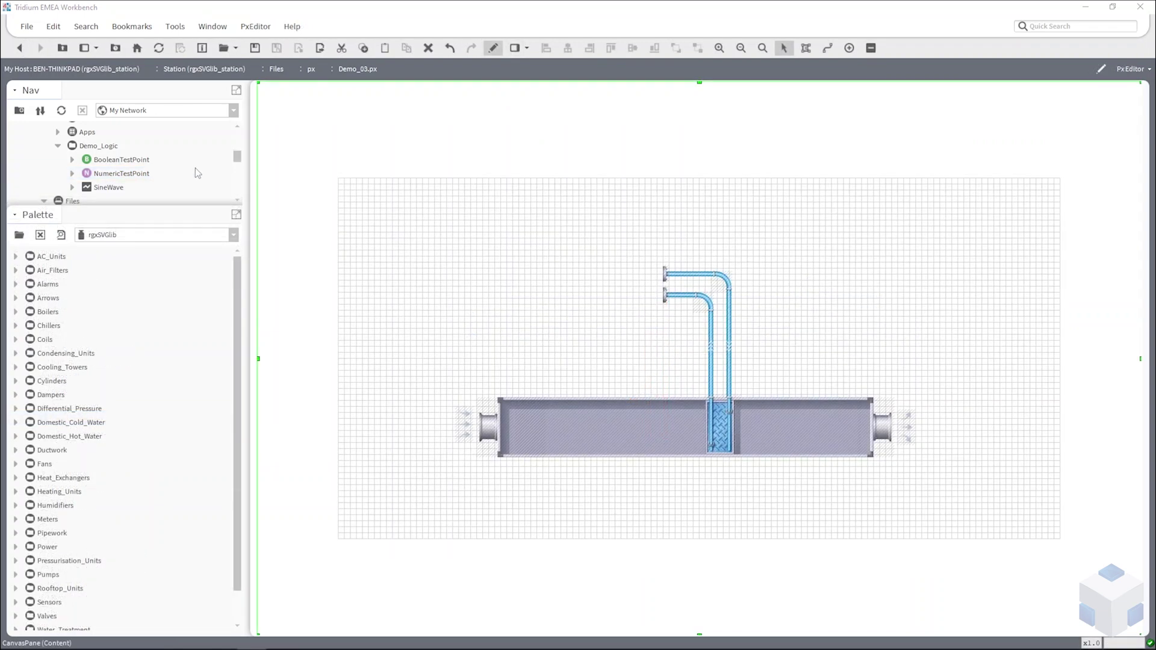
# Step: Add a chiller widget bound to BooleanTestPoint and shift it to the right
pyautogui.moveTo(137, 161); pyautogui.dragTo(369, 221)
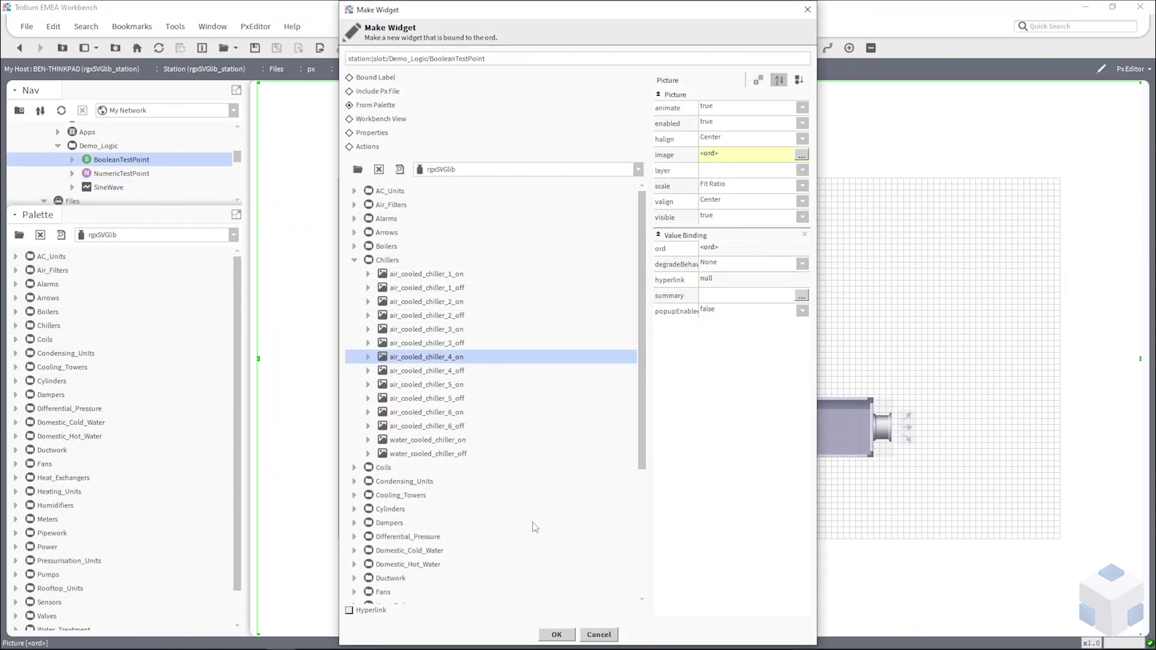
pyautogui.click(555, 630)
pyautogui.moveTo(471, 278); pyautogui.dragTo(595, 287)
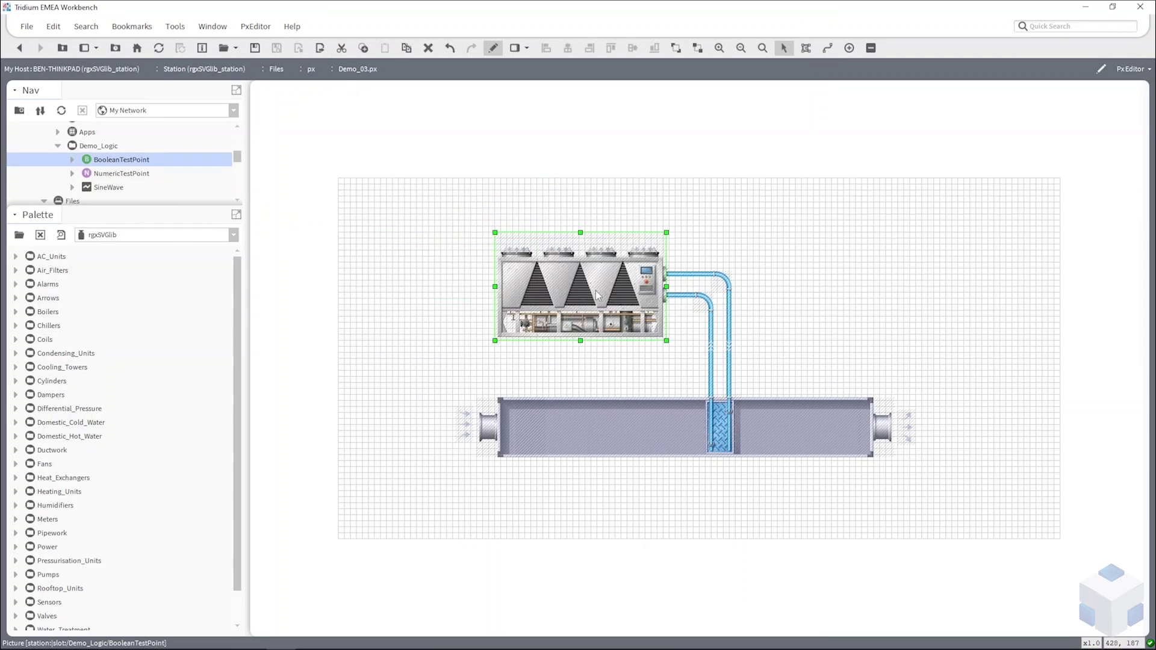
# Step: Preview the Demo_03 chiller page as an operator sees it in Px Viewer
pyautogui.click(493, 47)
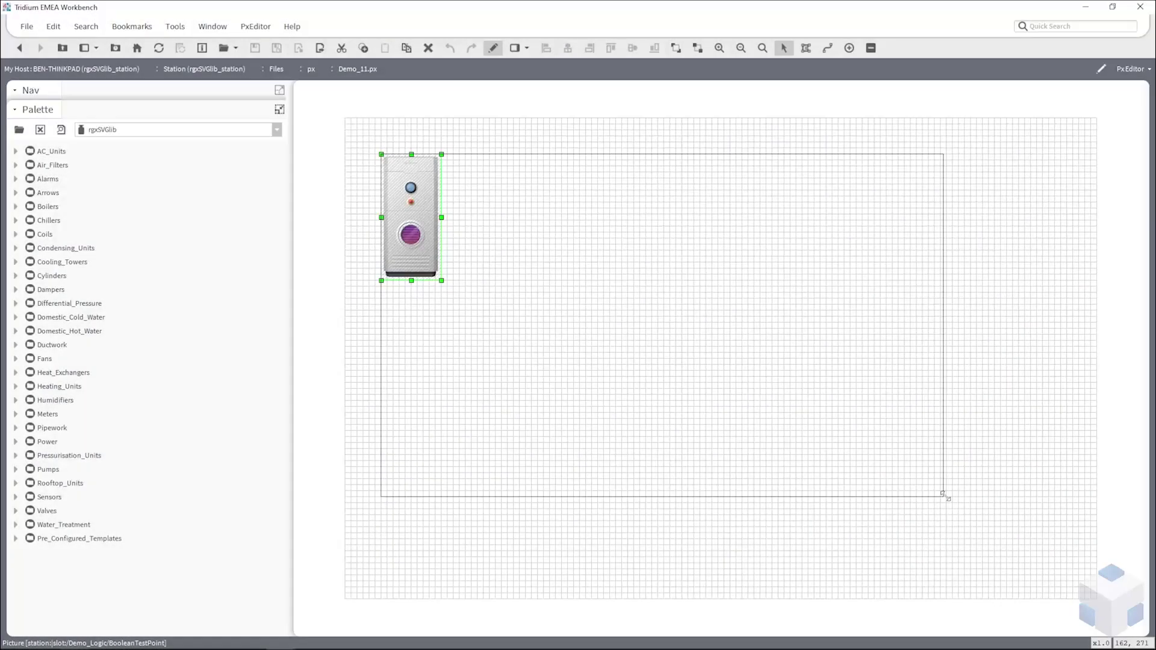
# Step: Enlarge the Demo_11 unit and Demo_12 manifold to fill their pages, previewing each
pyautogui.moveTo(944, 494); pyautogui.dragTo(1046, 559)
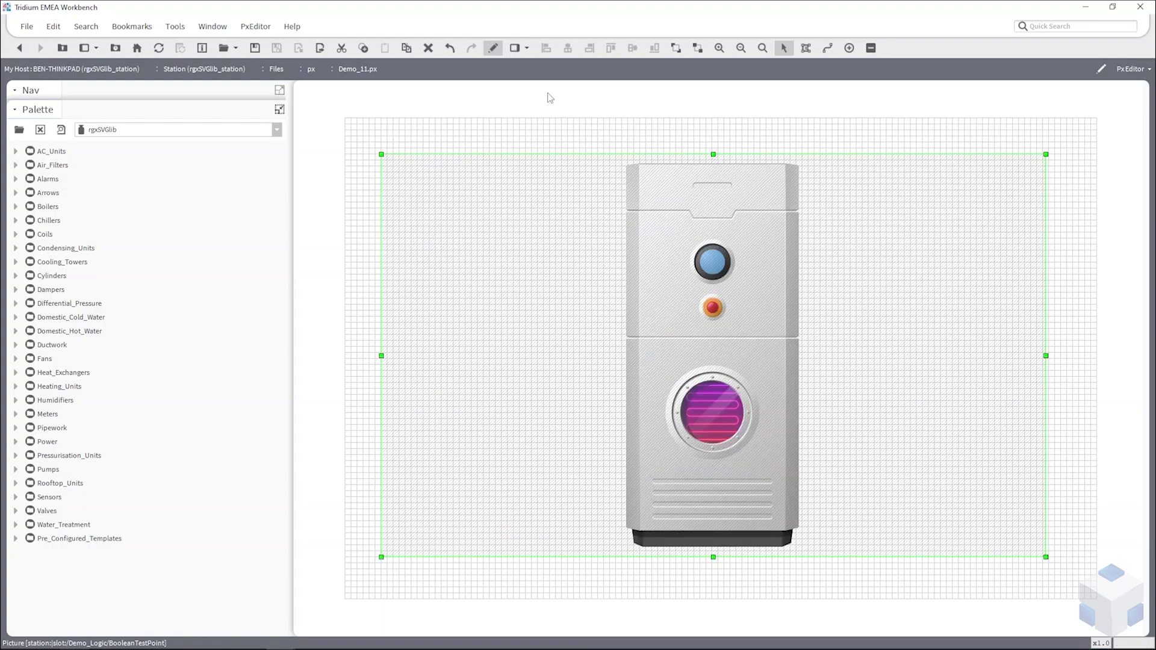
pyautogui.click(495, 49)
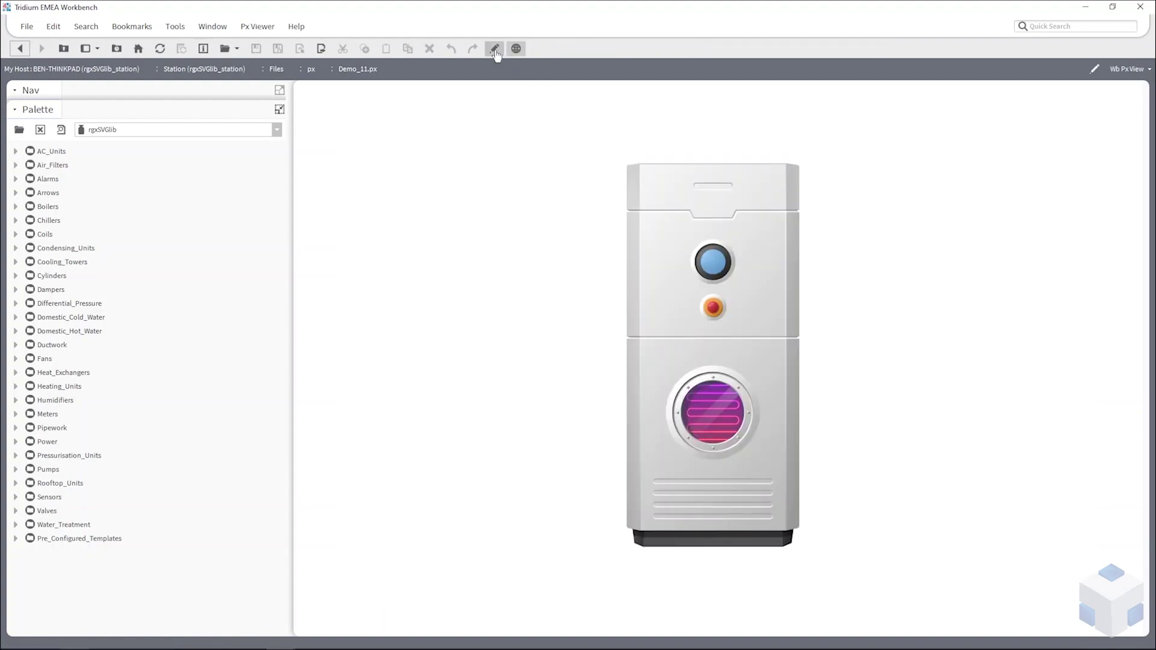
pyautogui.click(494, 49)
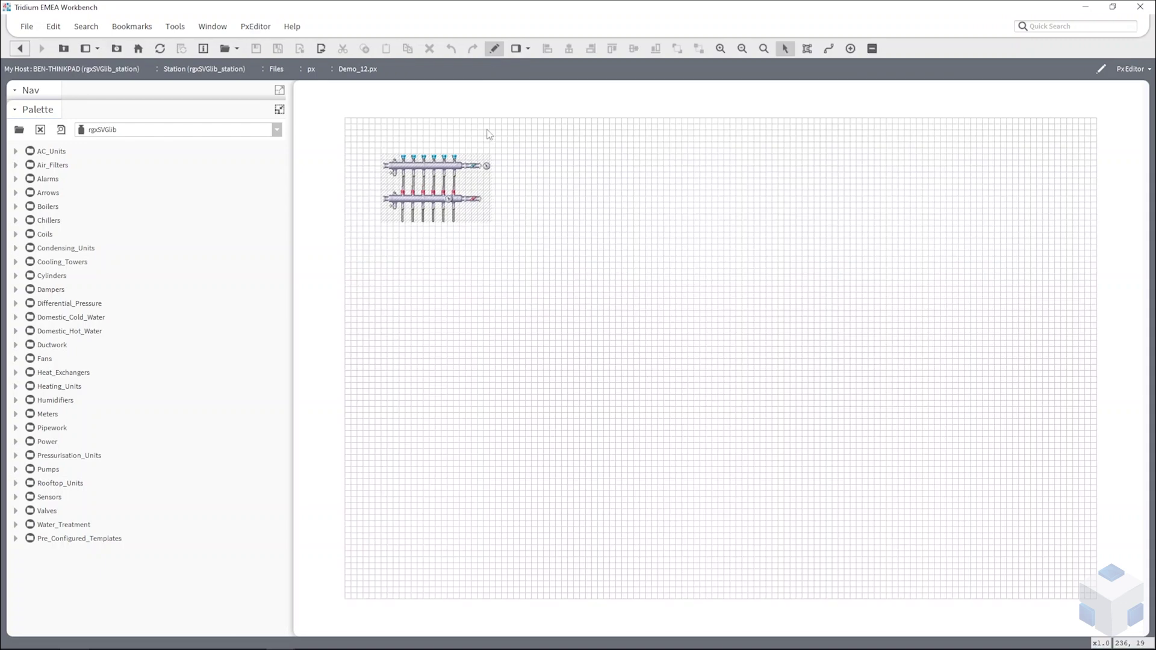
pyautogui.click(481, 205)
pyautogui.moveTo(494, 224); pyautogui.dragTo(1048, 558)
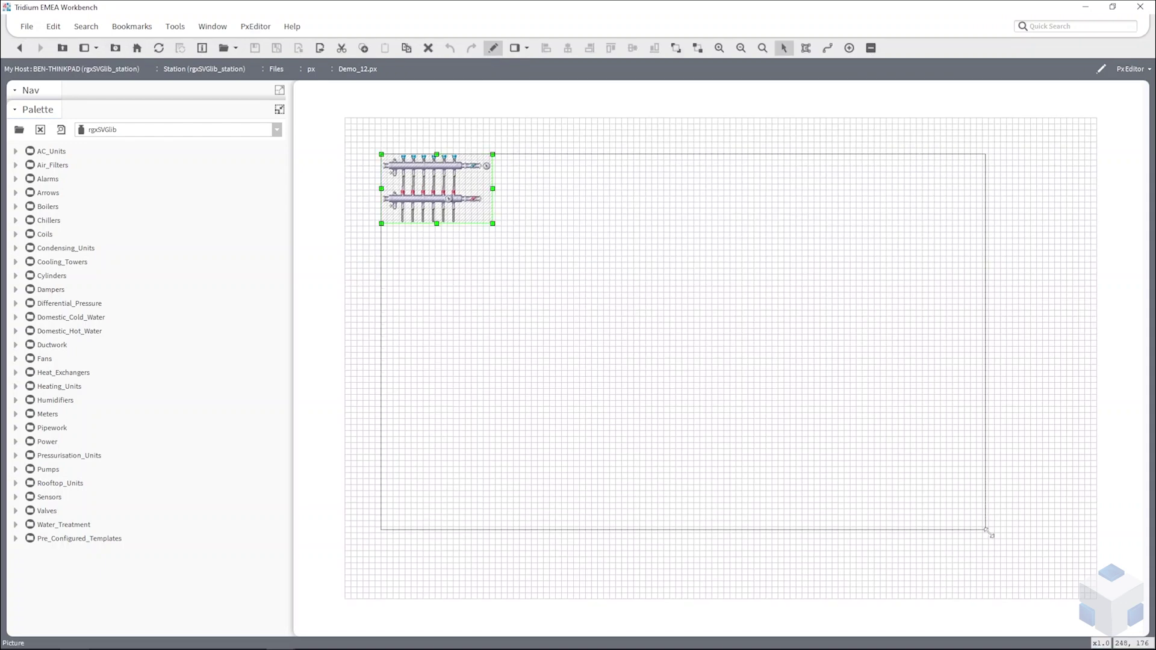
pyautogui.click(494, 49)
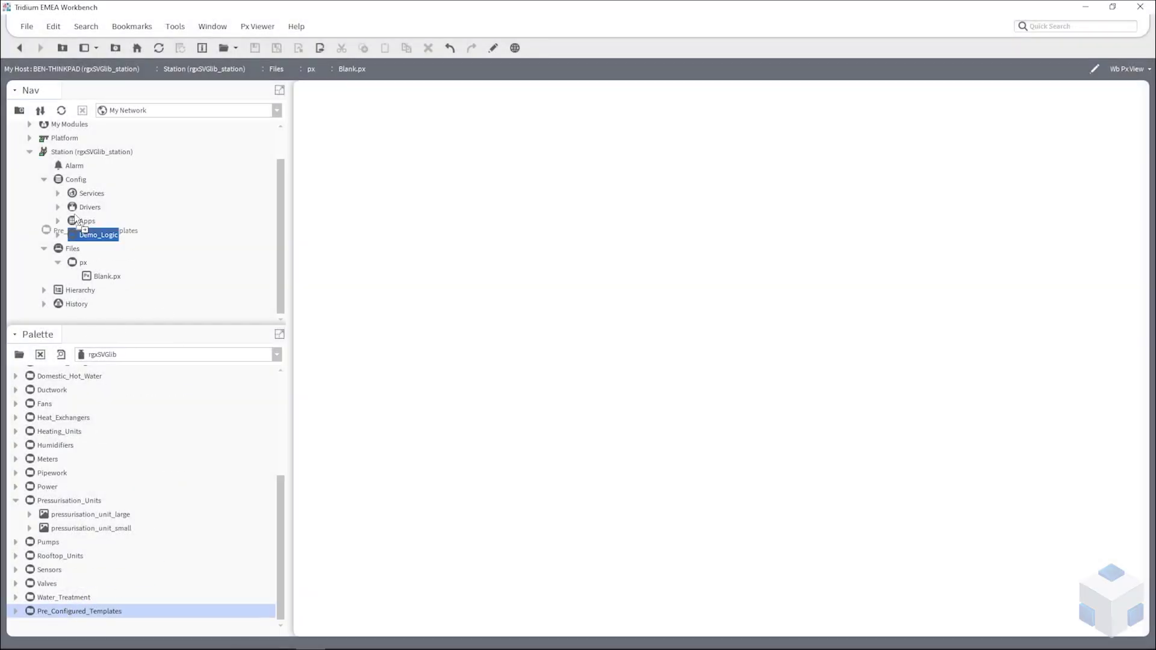
# Step: Add Pre_Configured_Templates to the station's Config and expand its Heating templates
pyautogui.moveTo(79, 611); pyautogui.dragTo(93, 183)
pyautogui.press('Return')
pyautogui.click(58, 241)
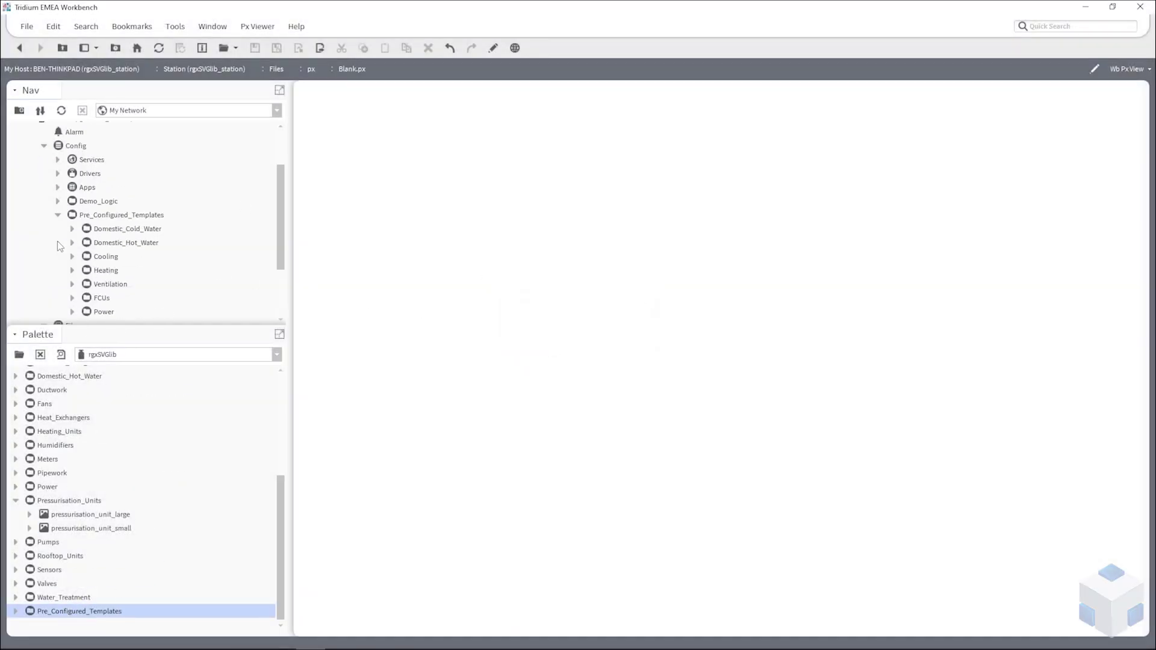
pyautogui.click(71, 269)
# Step: Copy the content pane of the Heating_01 template diagram
pyautogui.doubleClick(73, 270)
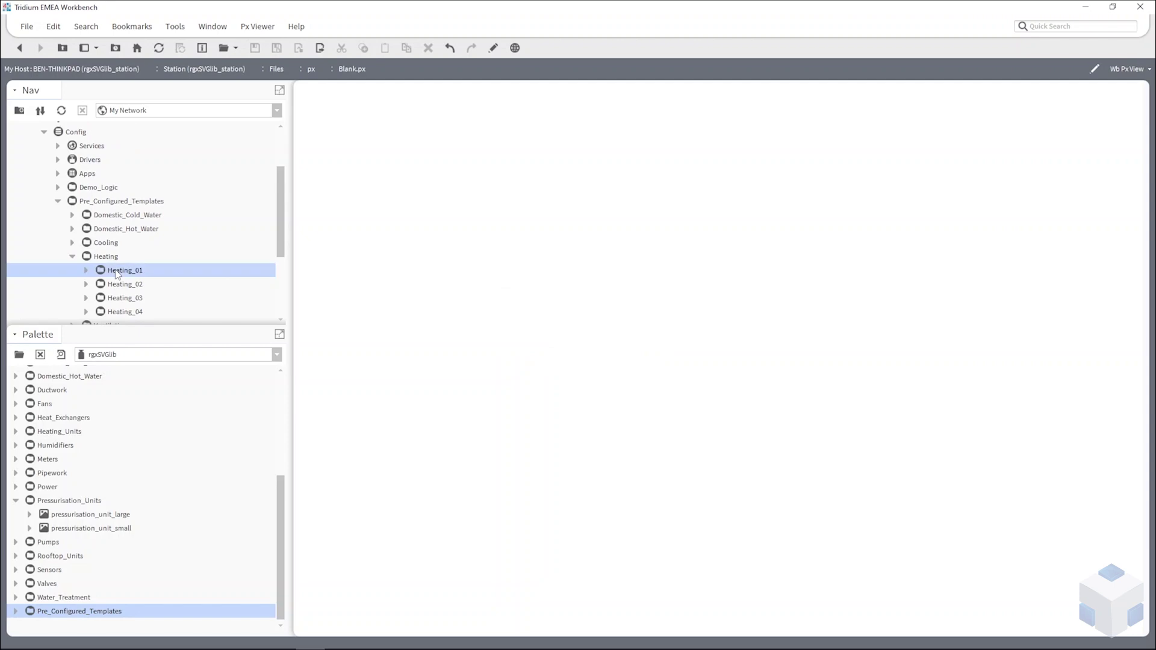
pyautogui.click(494, 48)
pyautogui.click(990, 146)
pyautogui.rightClick(1032, 162)
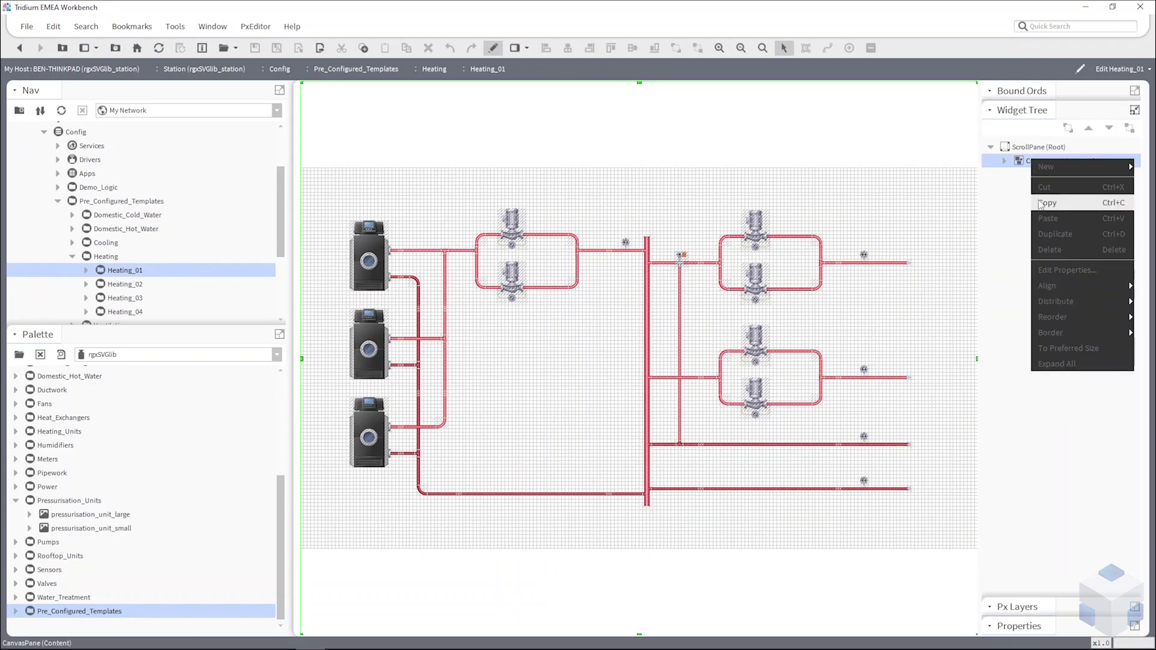
pyautogui.press('Escape')
pyautogui.click(493, 48)
pyautogui.scroll(-3, 181, 255)
# Step: Paste the Heating_01 diagram into Blank.px, add a large pressurisation unit, and preview
pyautogui.doubleClick(106, 275)
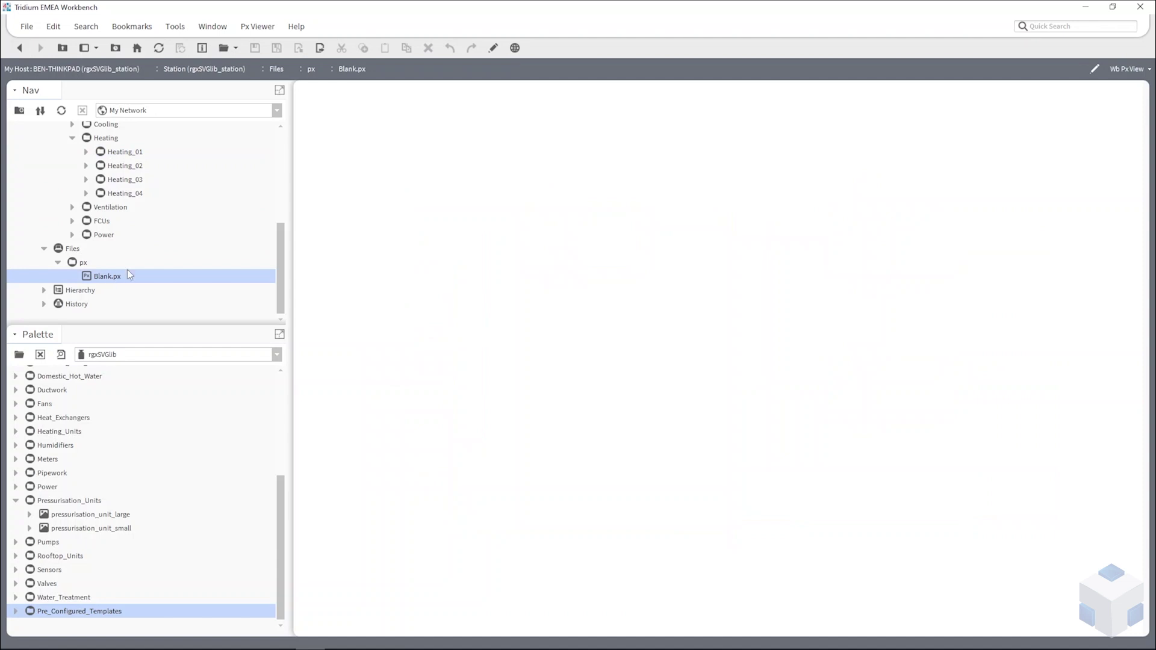
pyautogui.click(494, 47)
pyautogui.rightClick(1030, 160)
pyautogui.click(1037, 219)
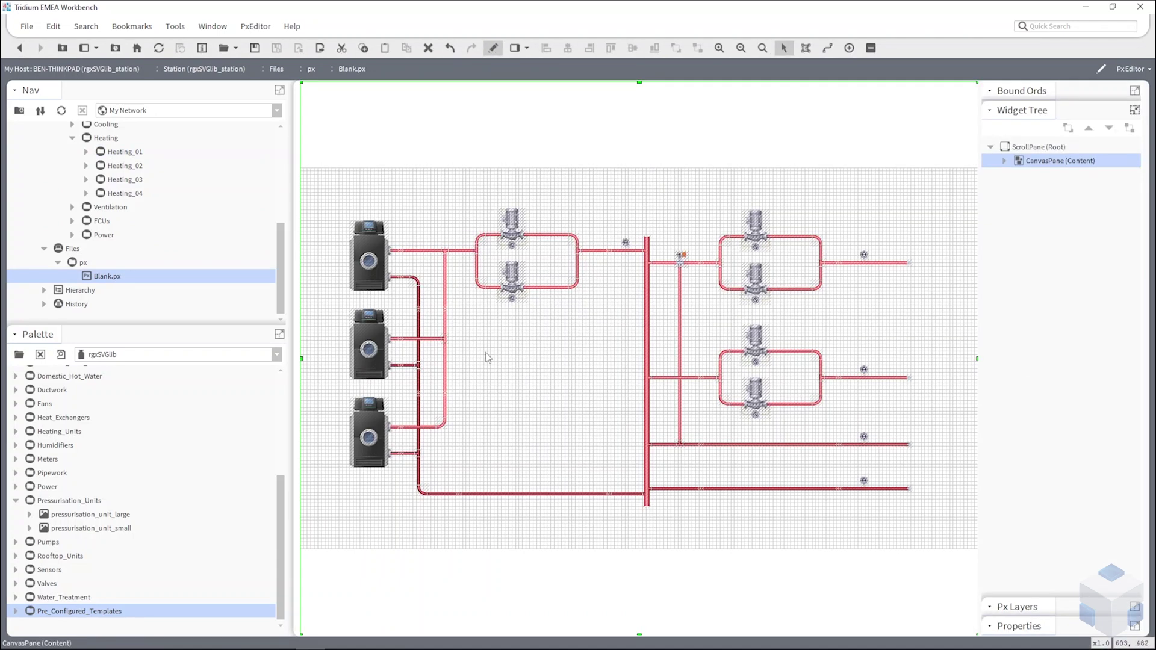
pyautogui.moveTo(108, 515)
pyautogui.mouseDown()
pyautogui.moveTo(513, 447)
pyautogui.moveTo(527, 467)
pyautogui.mouseUp()
pyautogui.click(493, 48)
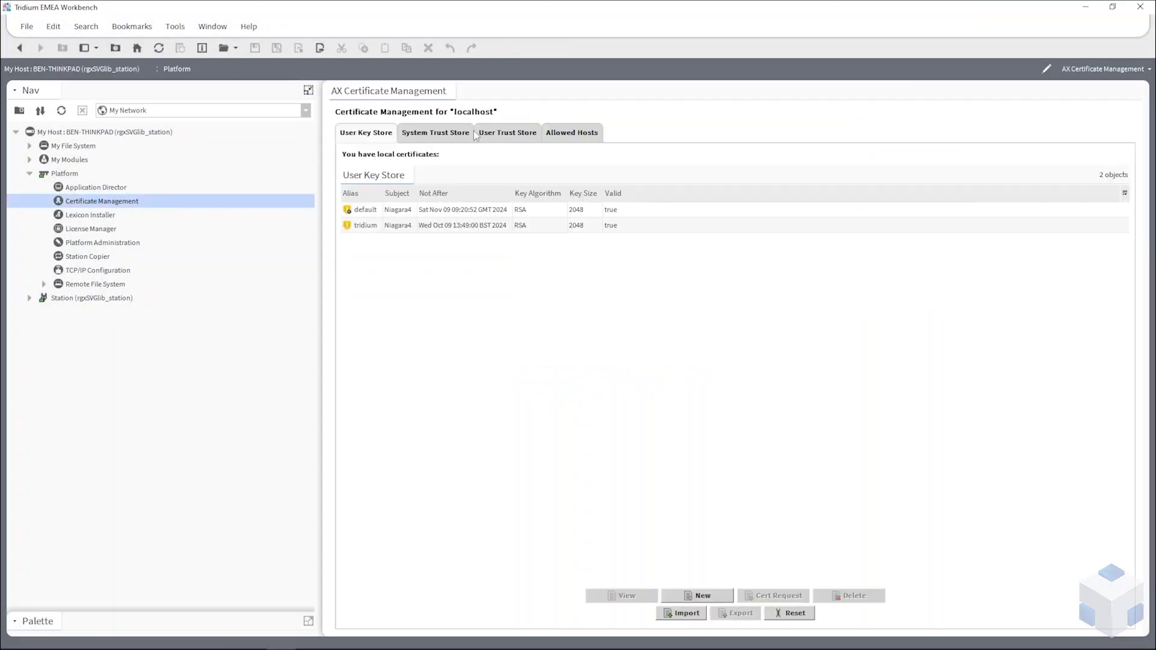
# Step: Import rgx-example.pem from C:\Certificate into the User Trust Store as alias rgx-example
pyautogui.click(496, 131)
pyautogui.click(748, 592)
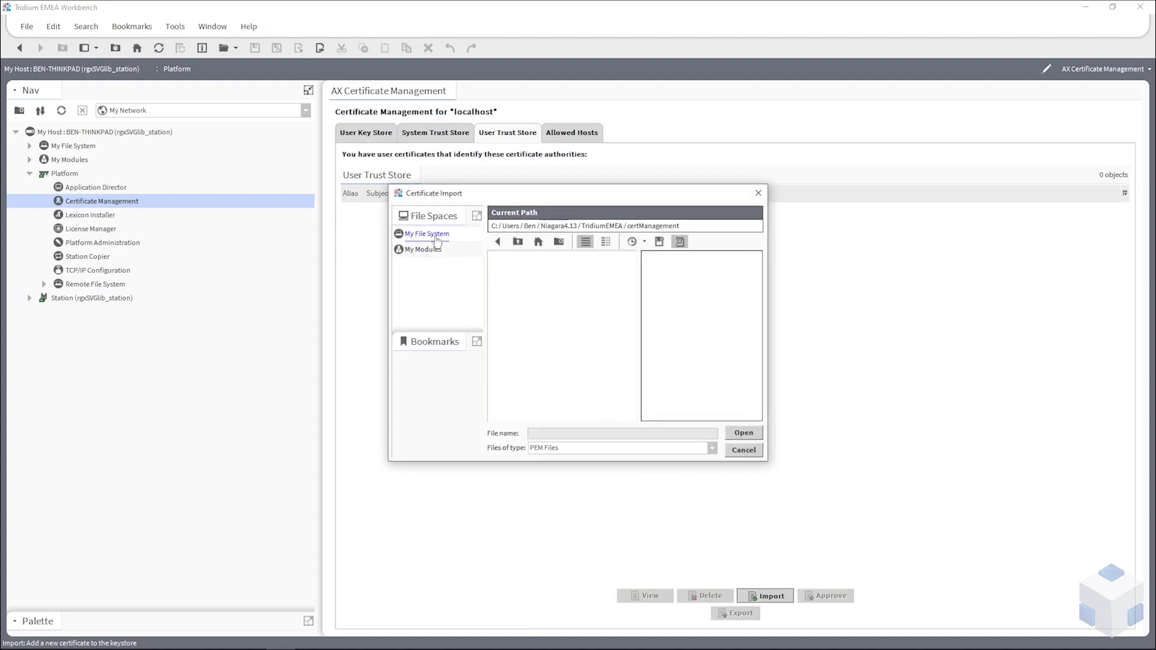
pyautogui.click(425, 236)
pyautogui.doubleClick(512, 292)
pyautogui.doubleClick(518, 320)
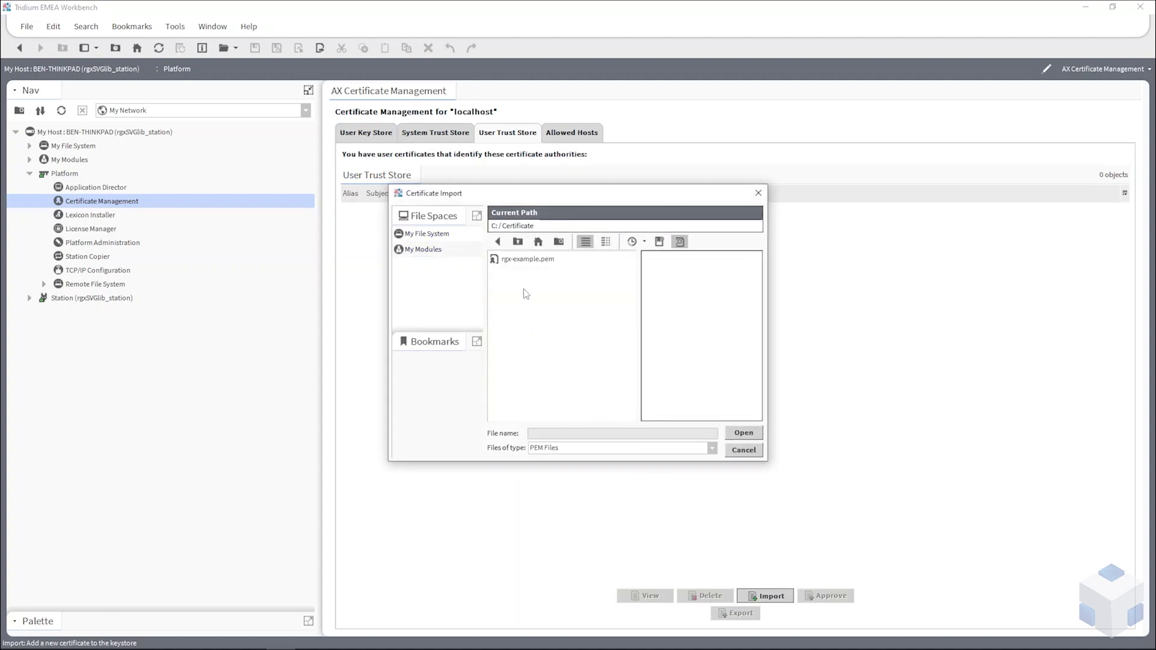
pyautogui.click(528, 262)
pyautogui.click(744, 434)
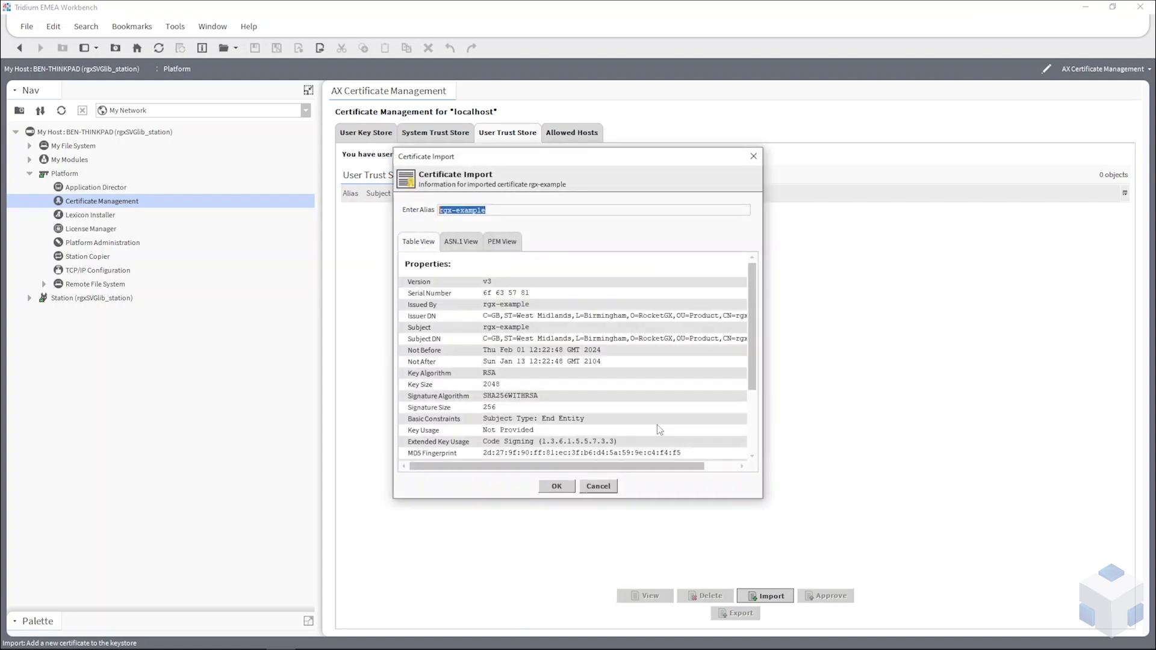
pyautogui.click(557, 486)
# Step: Open the rgxSVGlib palette in the expanded Palette pane and enlarge the pane
pyautogui.click(264, 614)
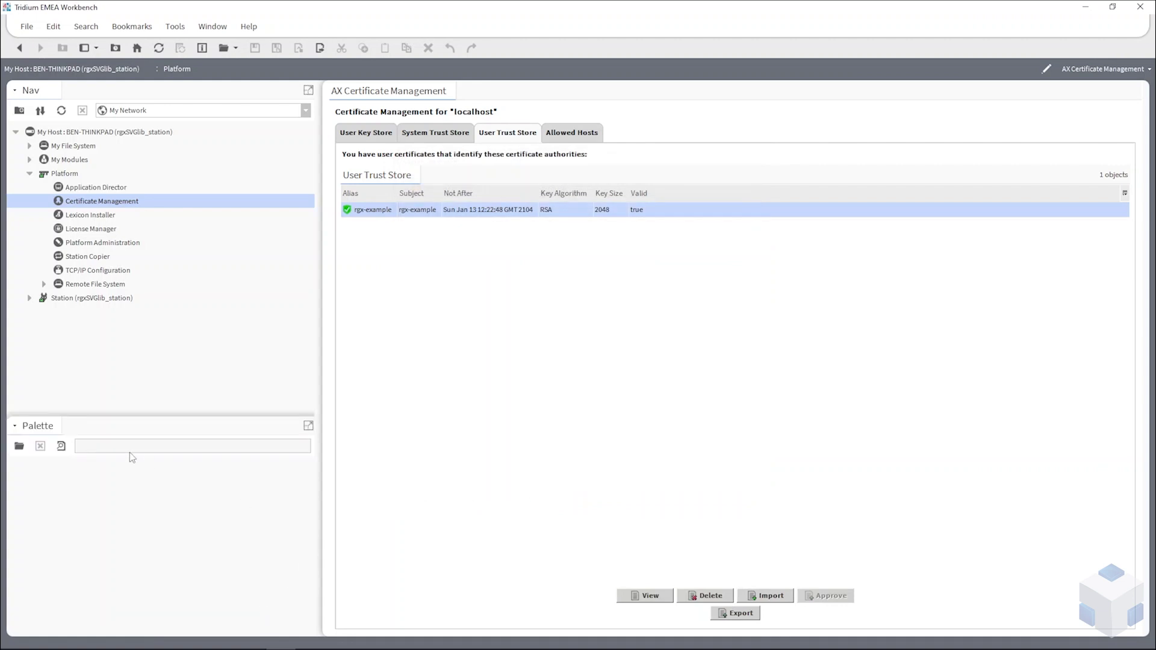
pyautogui.click(19, 446)
pyautogui.write('rgx')
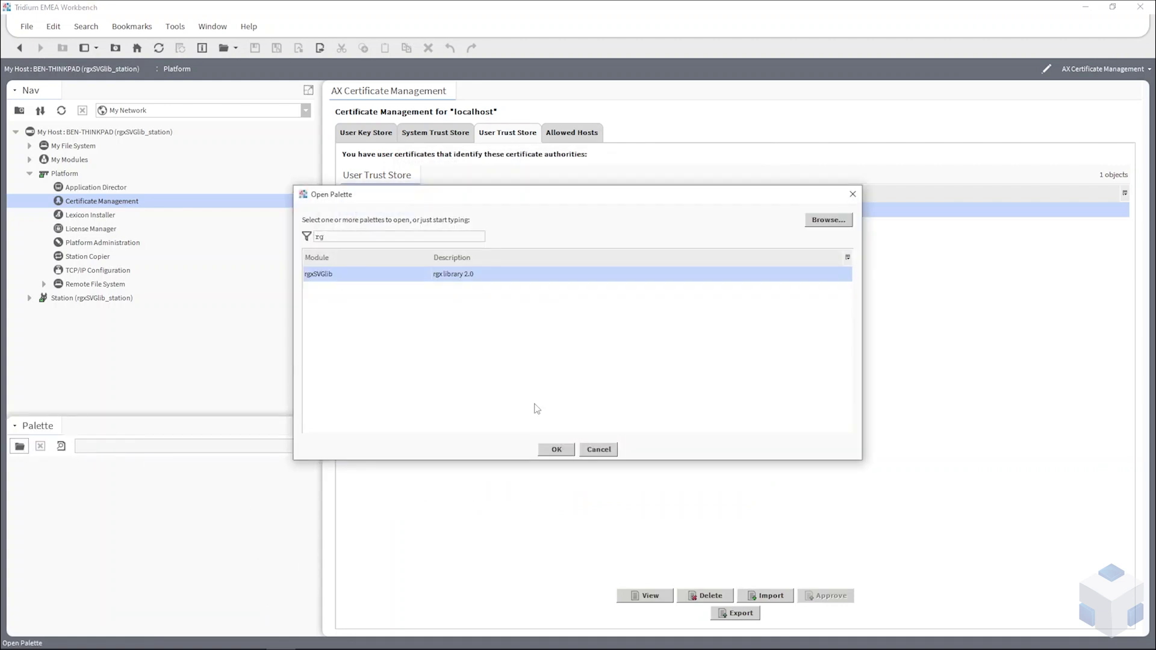
pyautogui.click(557, 449)
pyautogui.moveTo(284, 428); pyautogui.dragTo(256, 197)
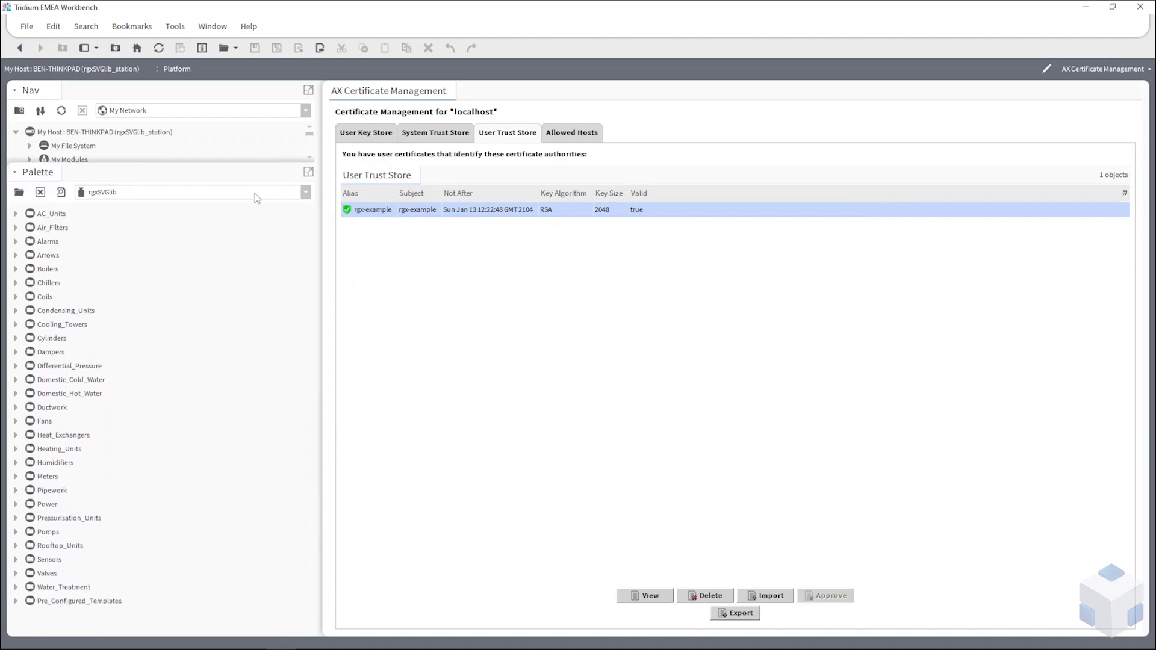